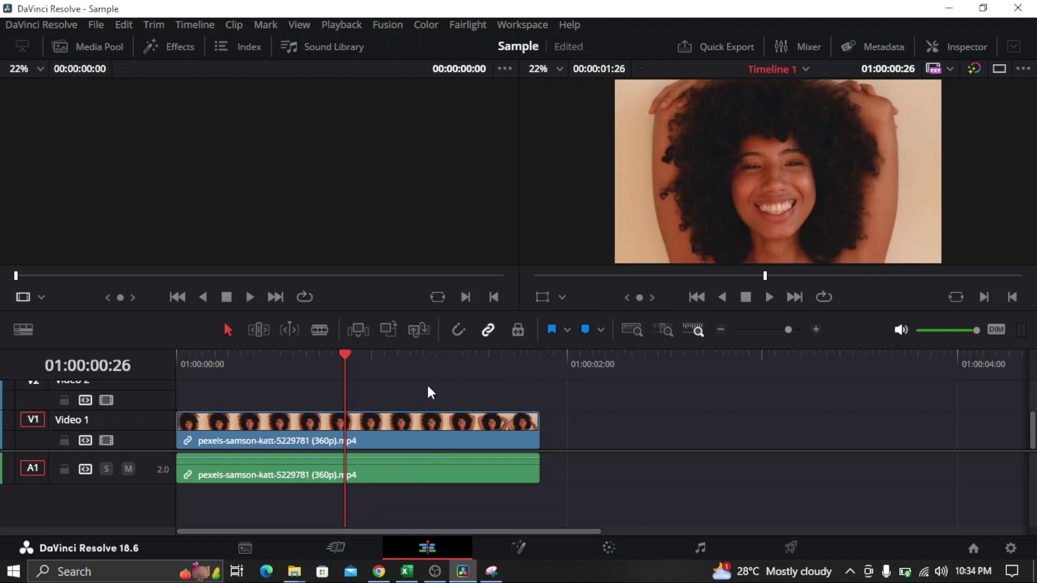
- Search the Open FX filters for 'shake' to isolate the Camera Shake effect
left_click(174, 45)
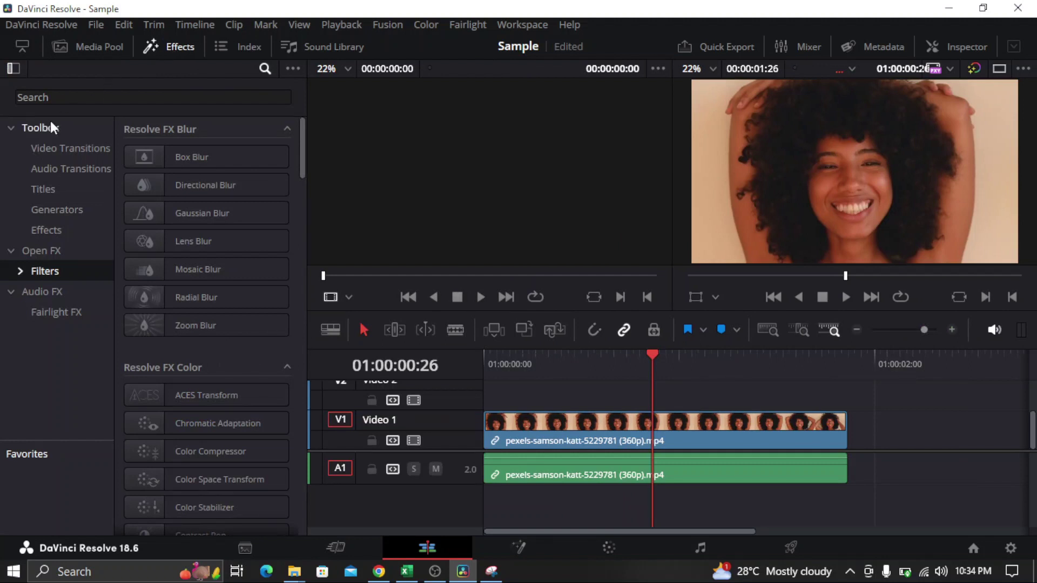
left_click(53, 270)
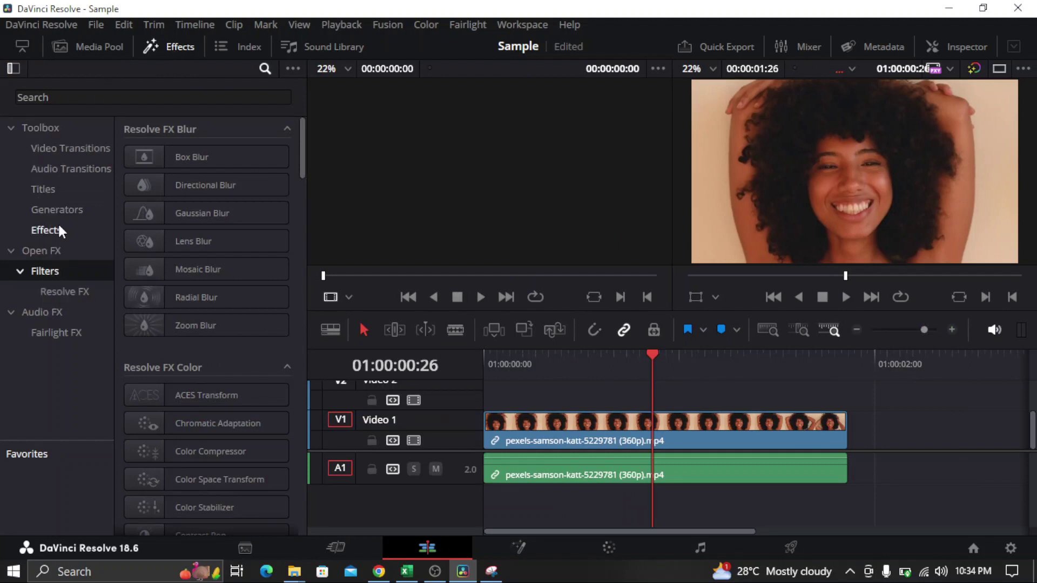
left_click(126, 98)
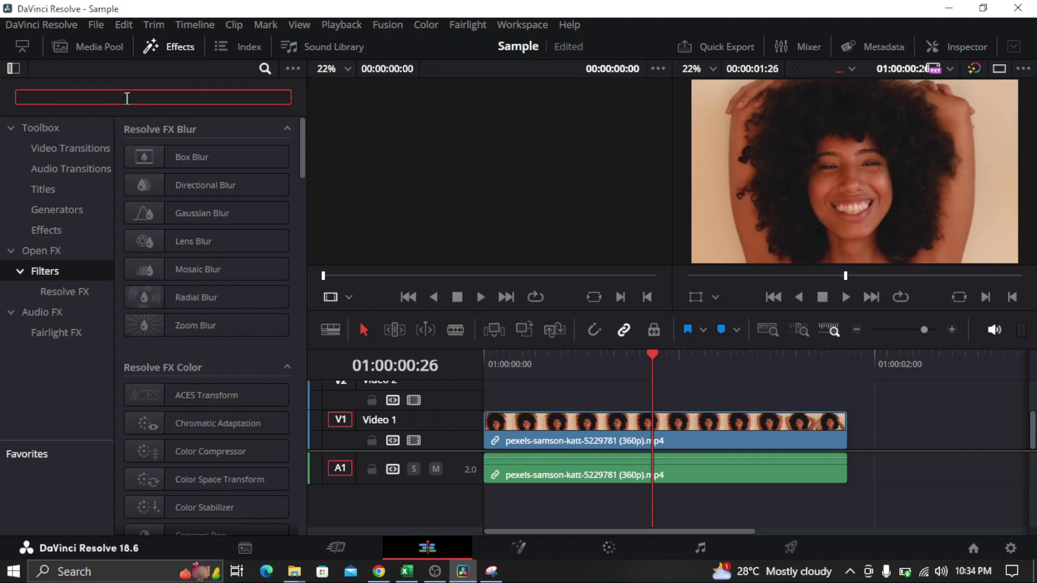
type("sh")
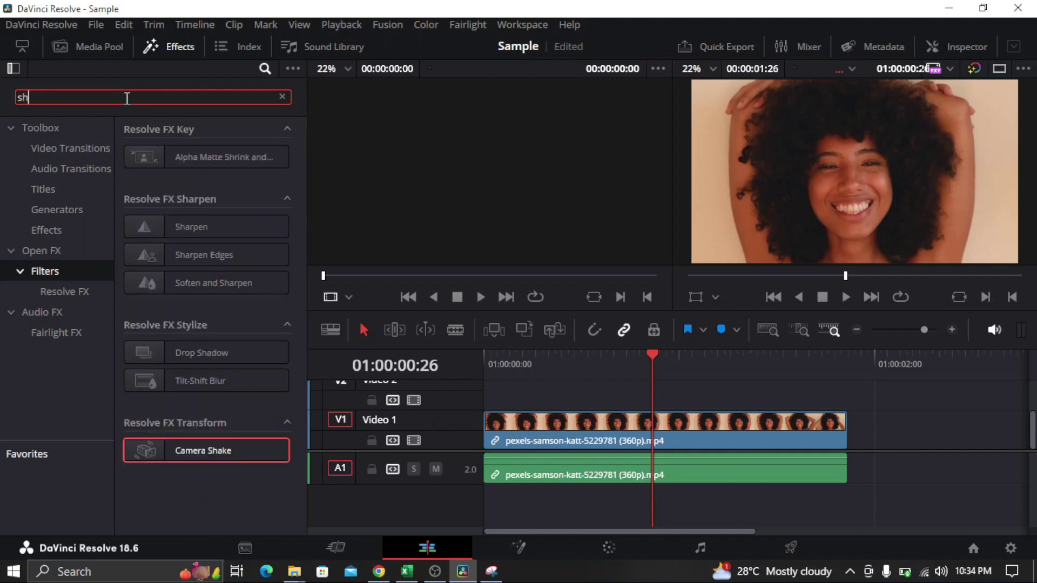
type("ae")
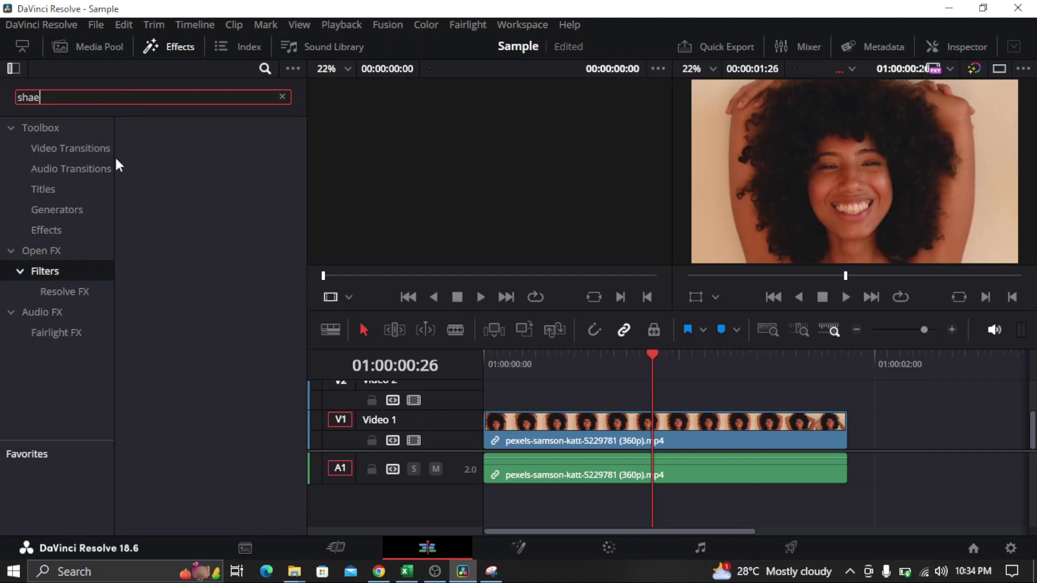
left_click(57, 273)
left_click(64, 100)
key("BackSpace")
type("ke")
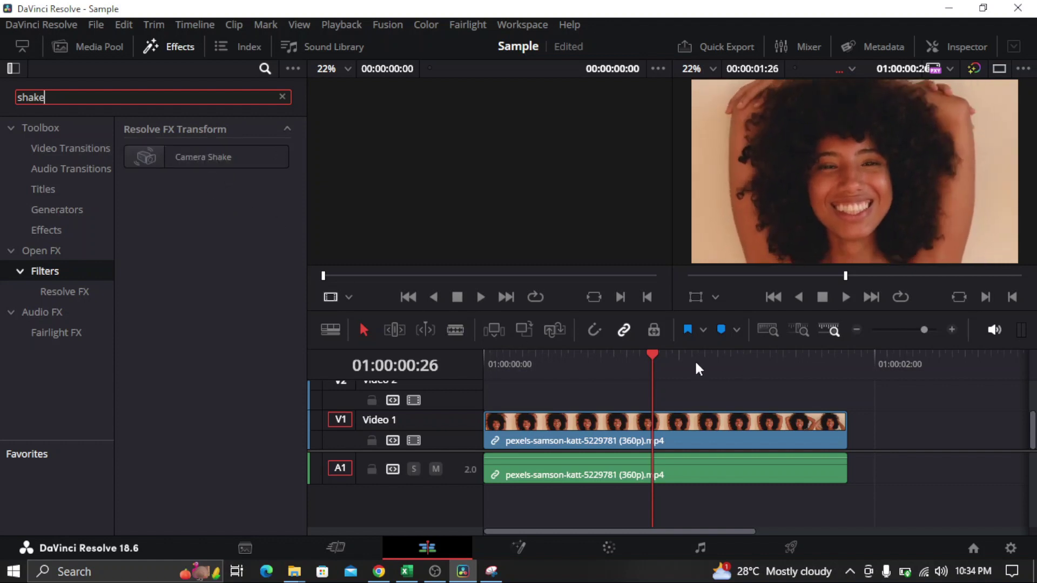
- Scrub through the clip and park the playhead at 01:00:00:29 for the split
mouse_move(657, 354)
left_mouse_down()
mouse_move(722, 356)
mouse_move(650, 371)
left_mouse_up()
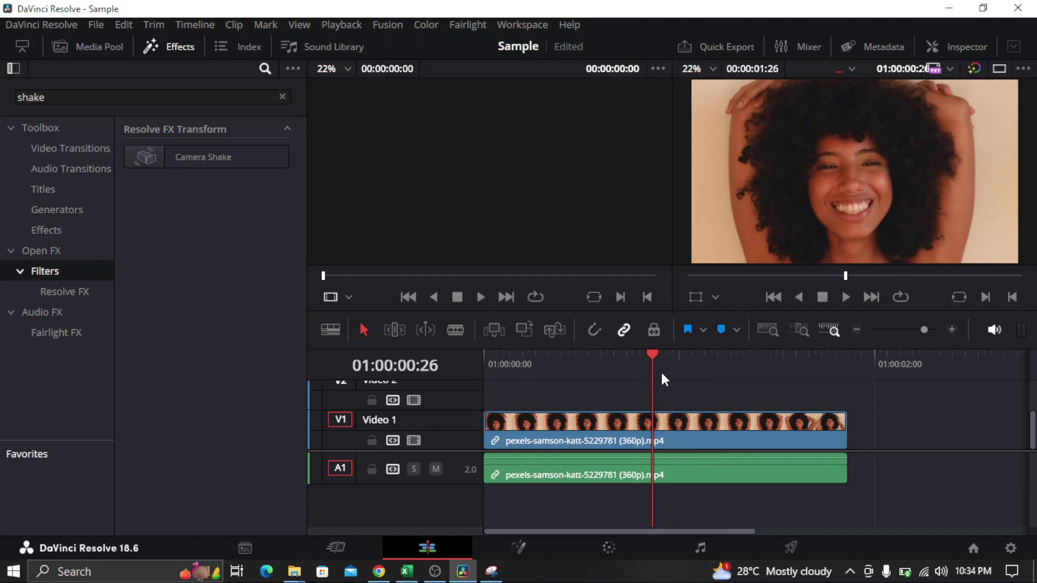
mouse_move(656, 353)
left_mouse_down()
mouse_move(676, 352)
mouse_move(661, 352)
left_mouse_up()
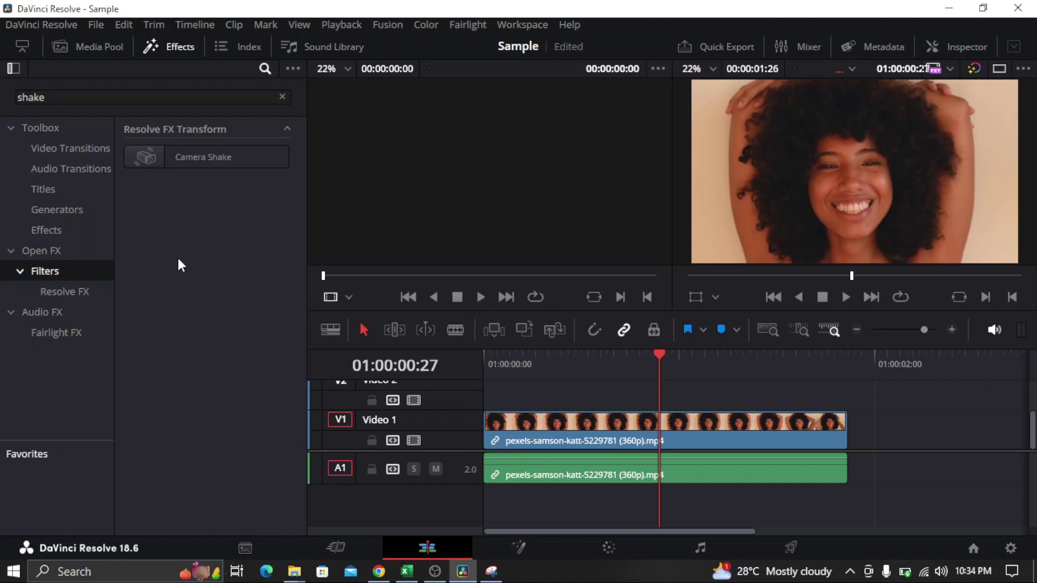
left_click(194, 160)
mouse_move(196, 159)
left_mouse_down()
mouse_move(636, 456)
mouse_move(230, 173)
left_mouse_up()
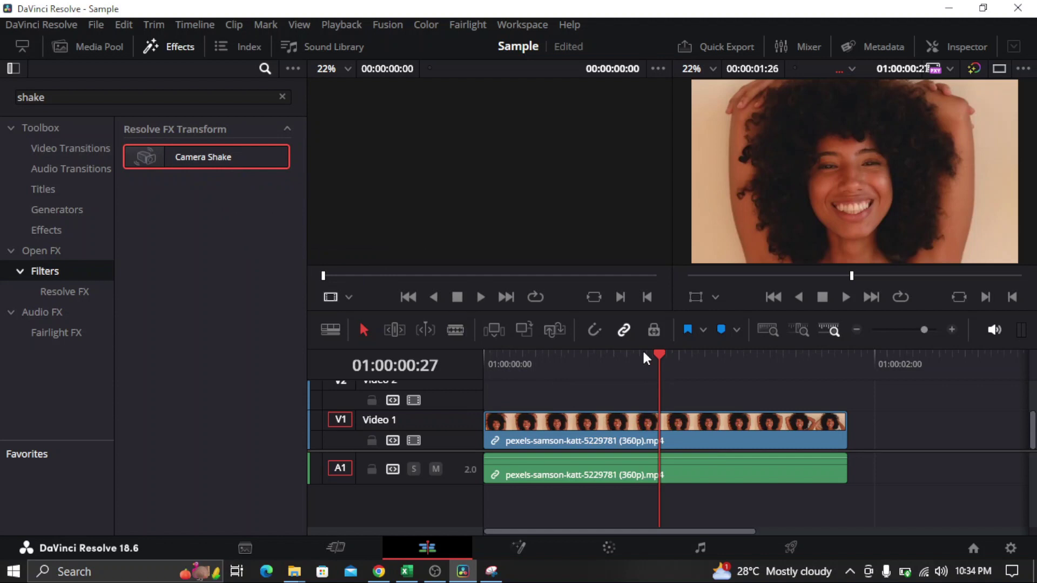
left_click_drag(662, 350, 673, 353)
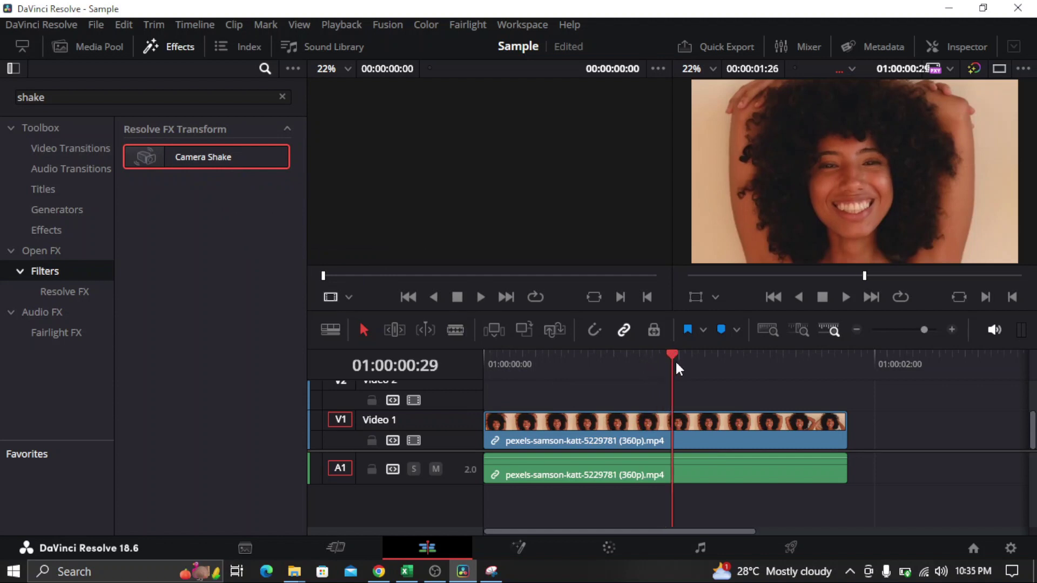
- Cut the clip and its audio at the playhead with the Blade tool, returning to Selection
left_click(455, 330)
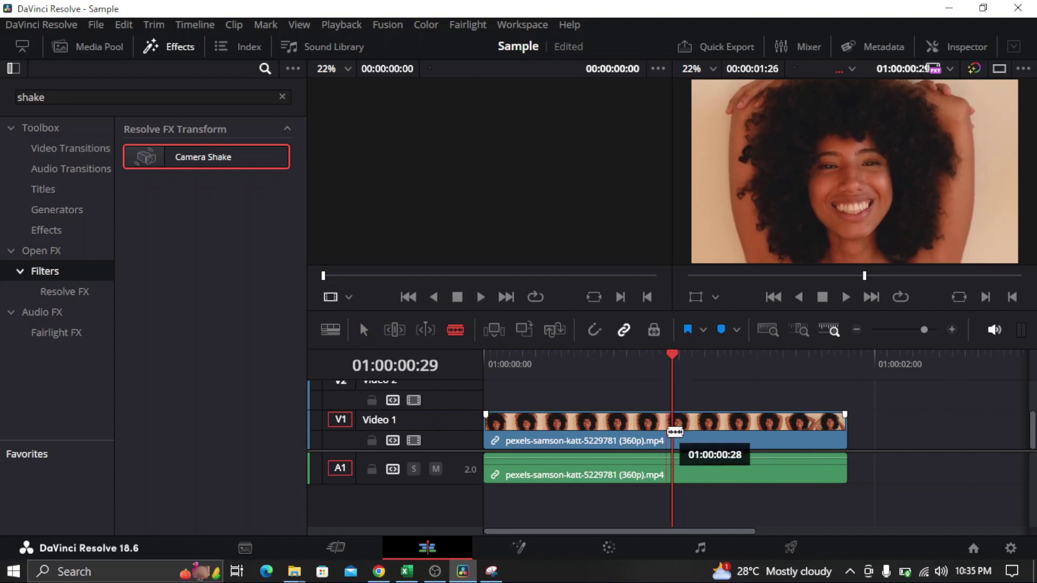
left_click(678, 437)
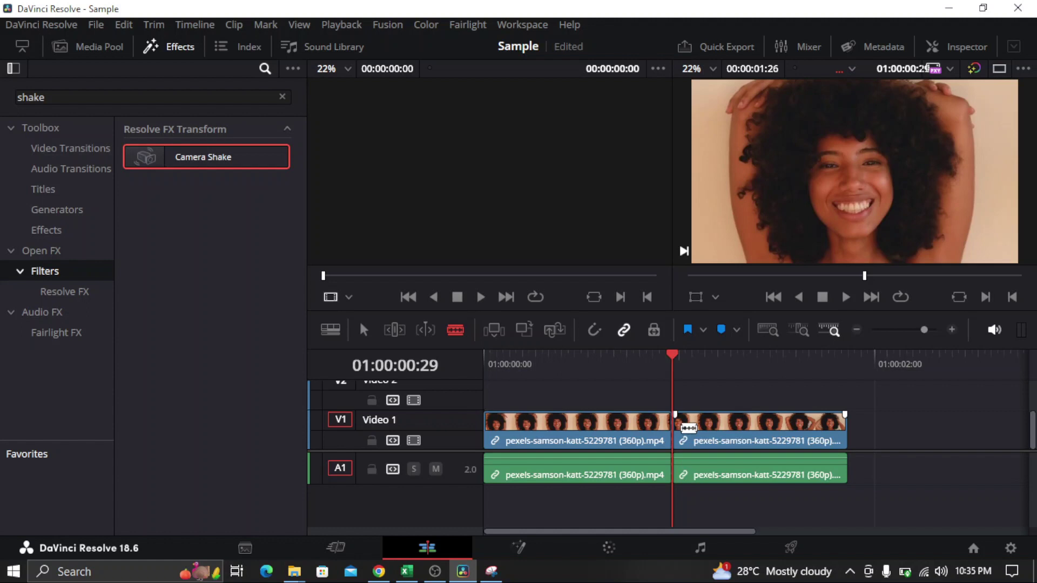
left_click(661, 358)
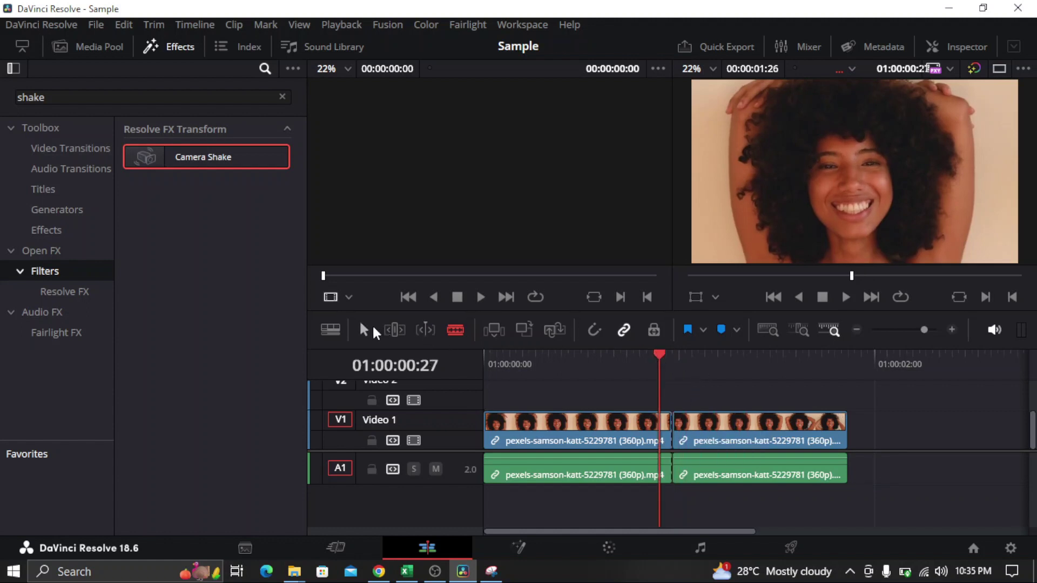
left_click(364, 327)
mouse_move(206, 157)
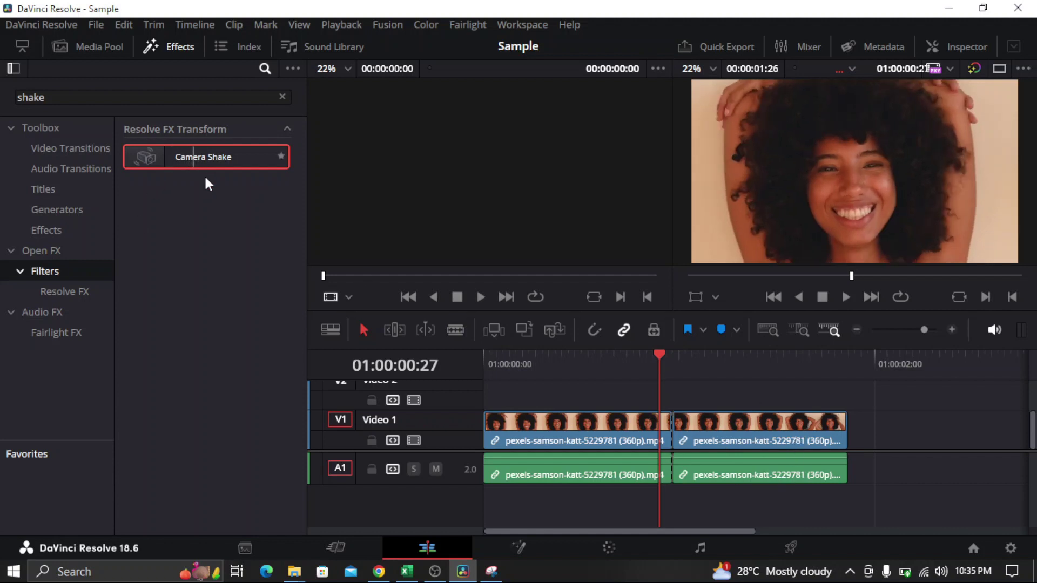
- Drop Camera Shake onto the second clip and select that clip
left_click_drag(184, 163, 746, 438)
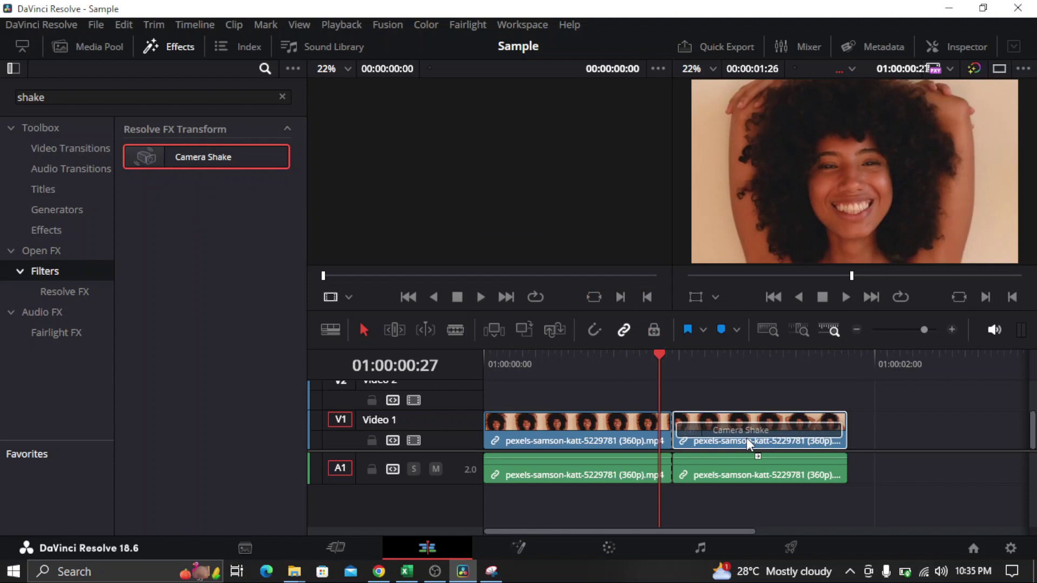
left_click_drag(745, 439, 746, 438)
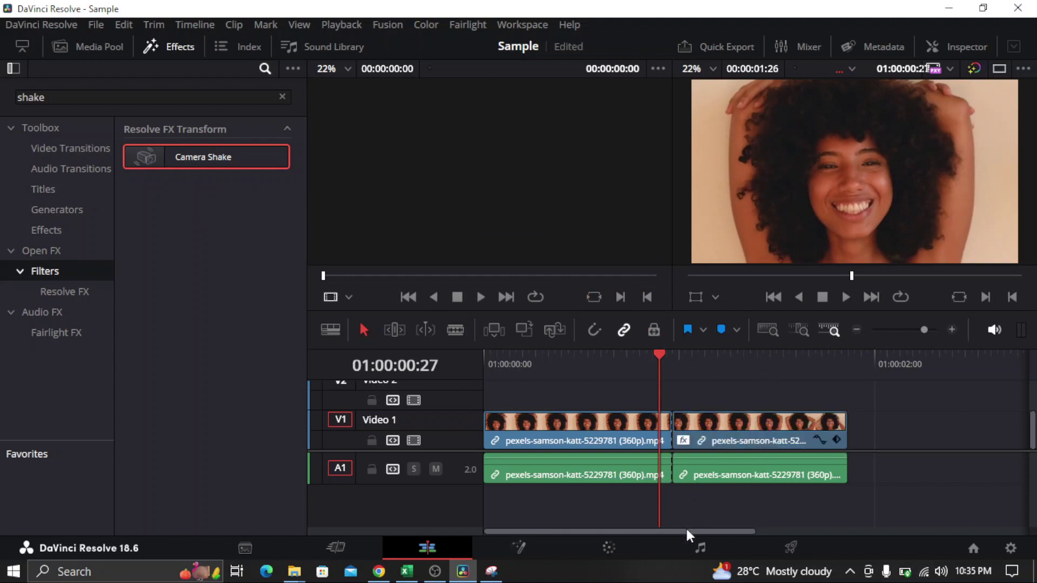
left_click_drag(680, 527, 732, 528)
left_click(641, 431)
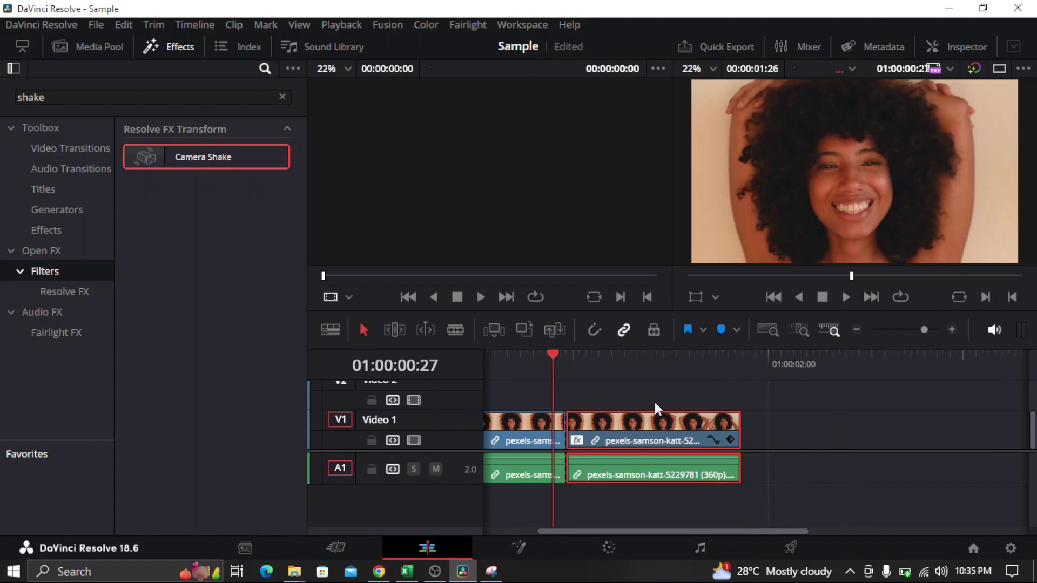
- Show the clip's Camera Shake parameters in the Inspector and raise PTR Speed to about 1.442
left_click(972, 47)
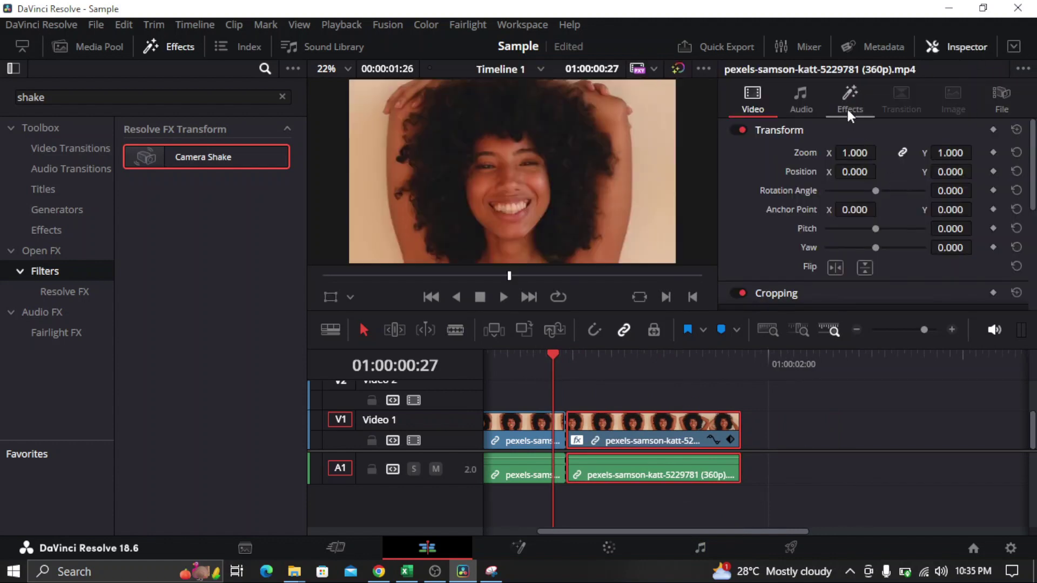
left_click(851, 102)
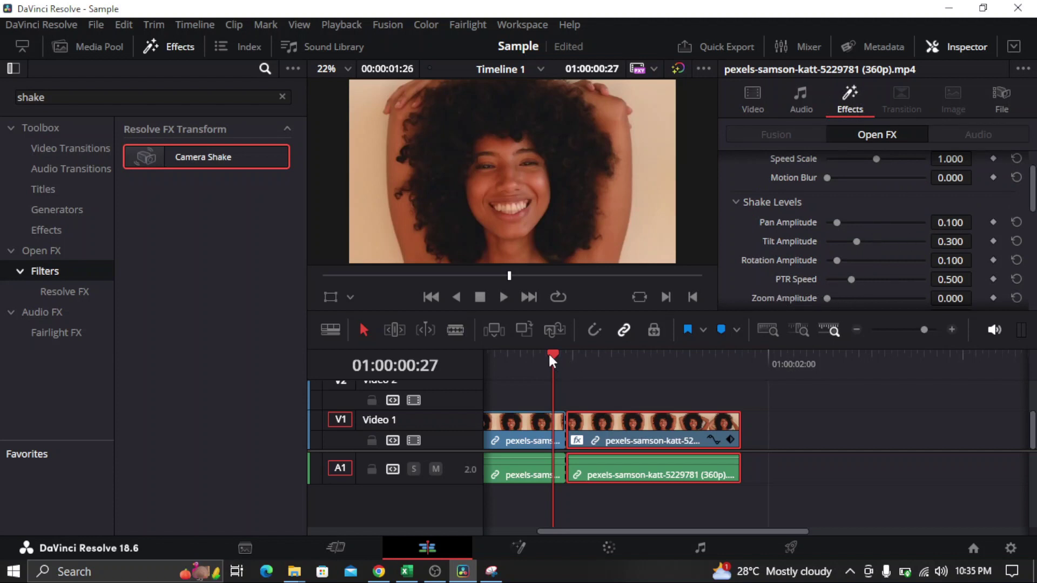
left_click_drag(551, 354, 592, 353)
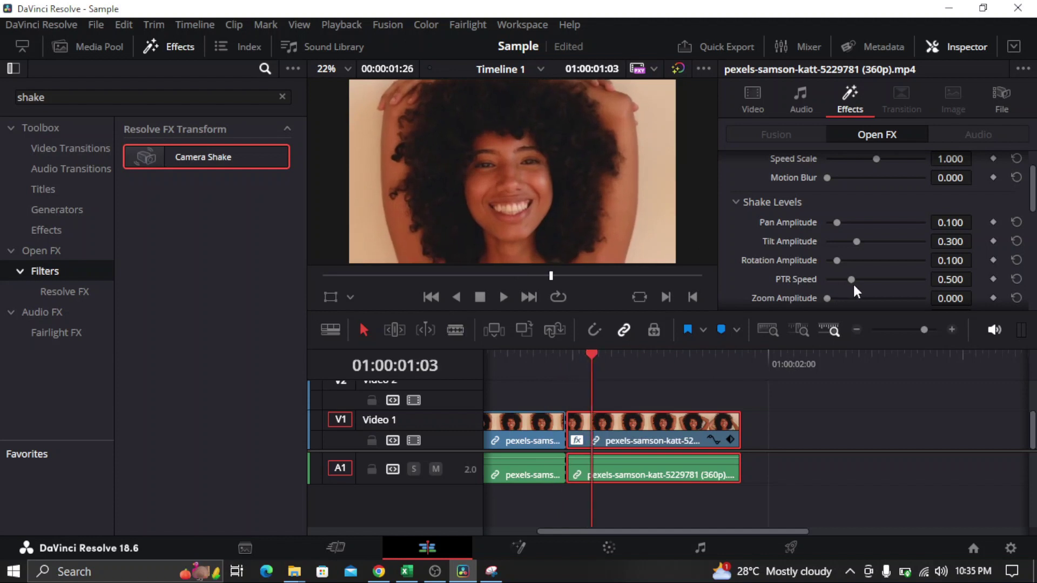
mouse_move(851, 281)
left_mouse_down()
mouse_move(913, 278)
mouse_move(827, 280)
mouse_move(897, 281)
left_mouse_up()
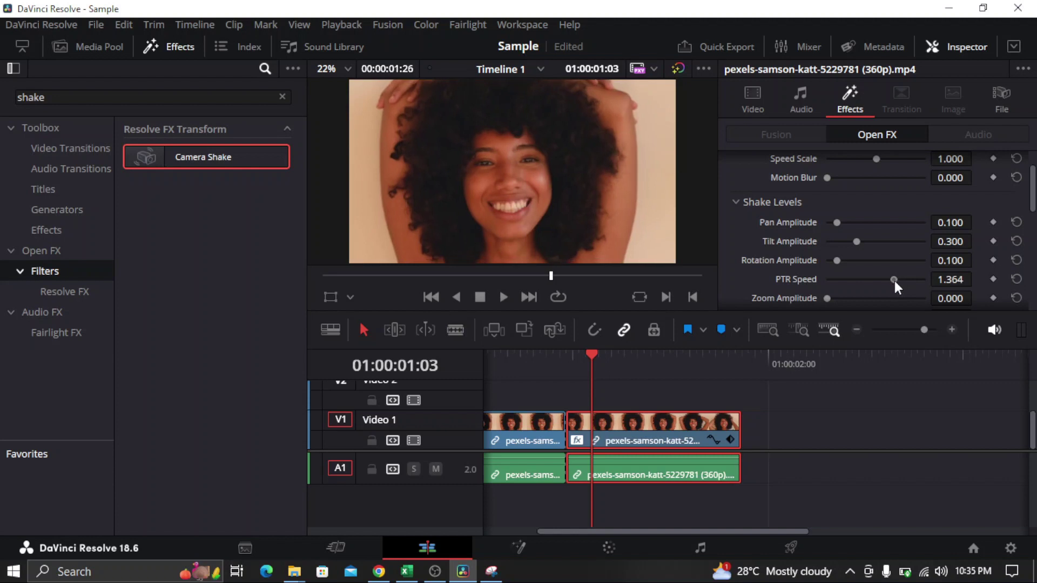
left_click_drag(895, 280, 897, 282)
- Preview playback through the cut, then raise PTR Speed further to 2.000
left_click(552, 354)
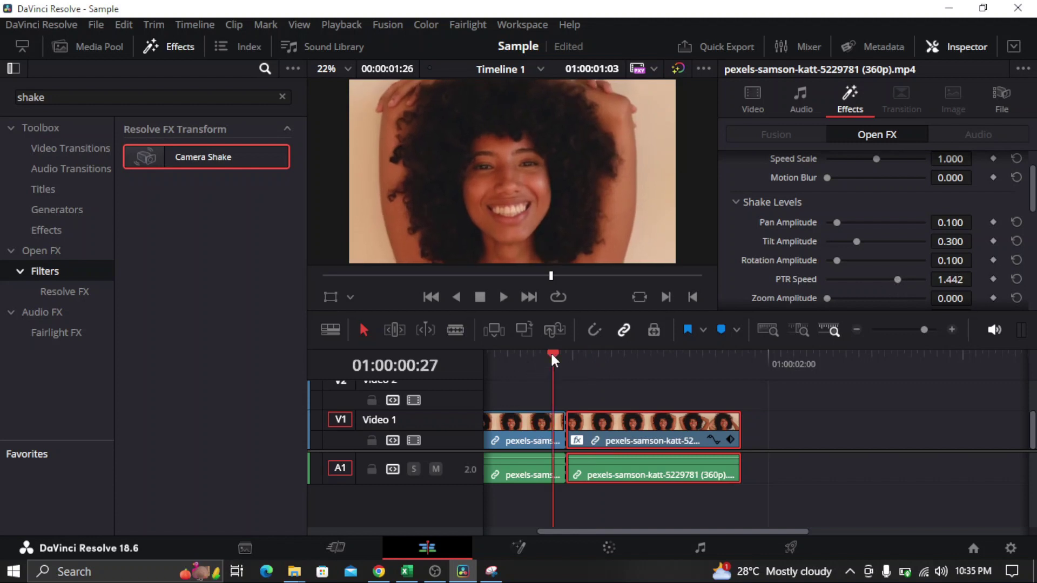
left_click(504, 297)
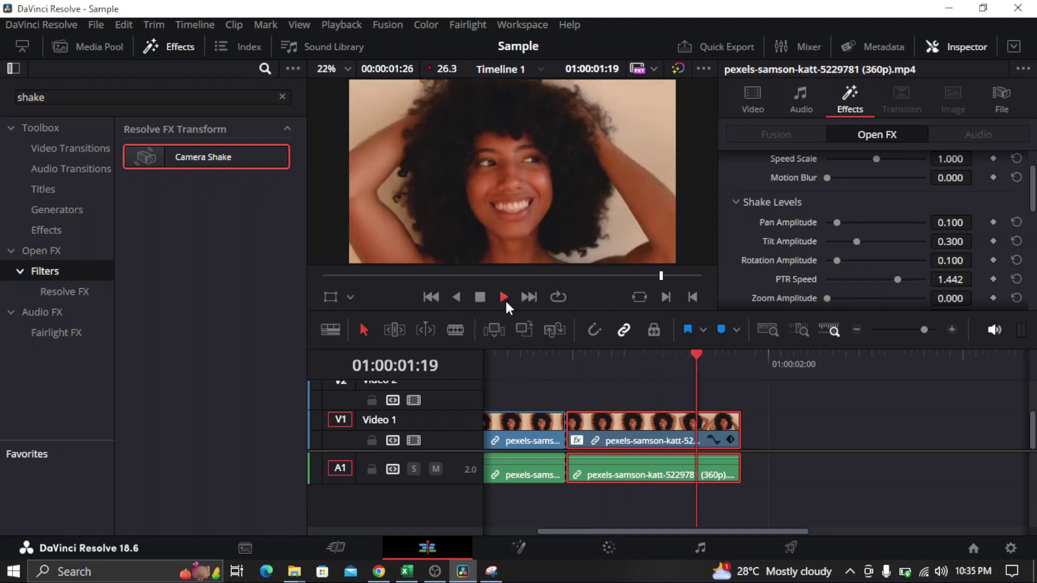
left_click_drag(736, 360, 507, 381)
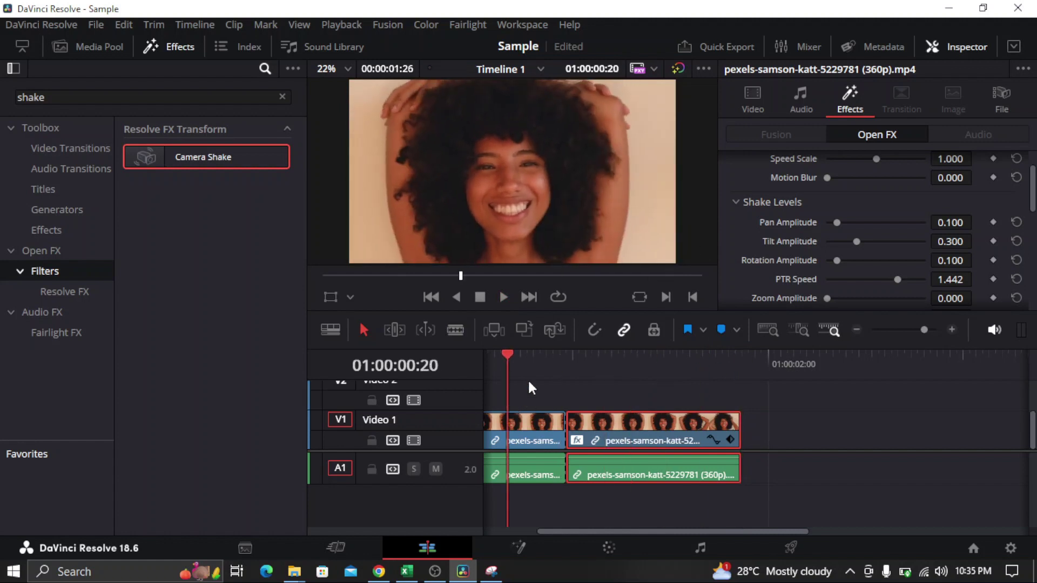
left_click(504, 295)
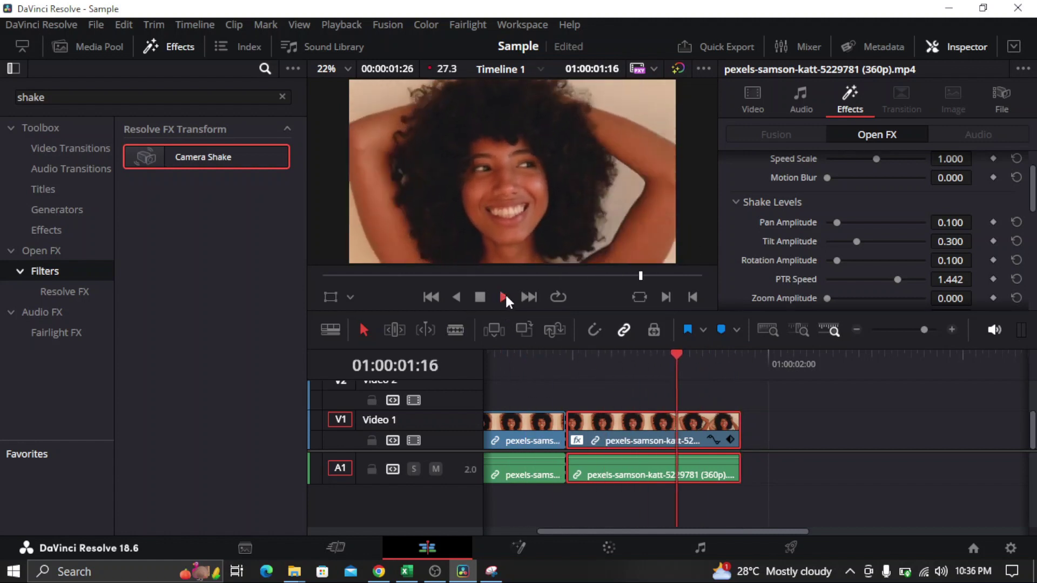
left_click(528, 357)
key("space")
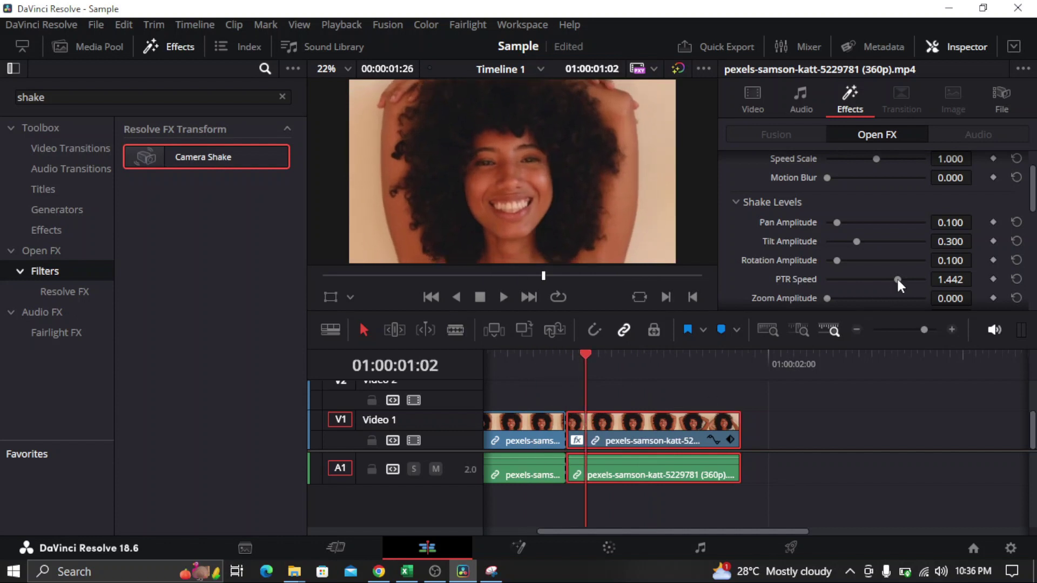
left_click_drag(898, 280, 924, 281)
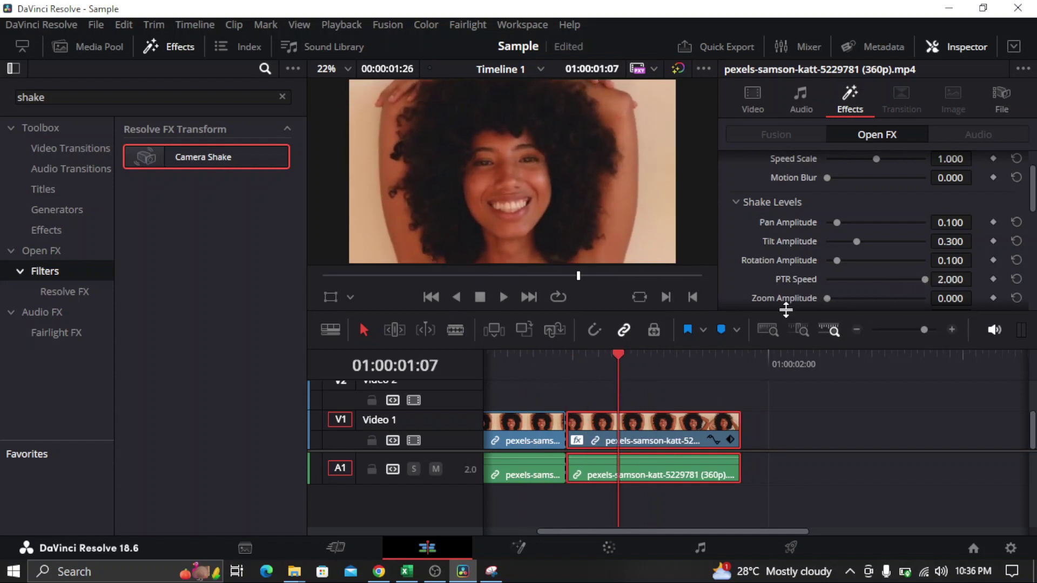